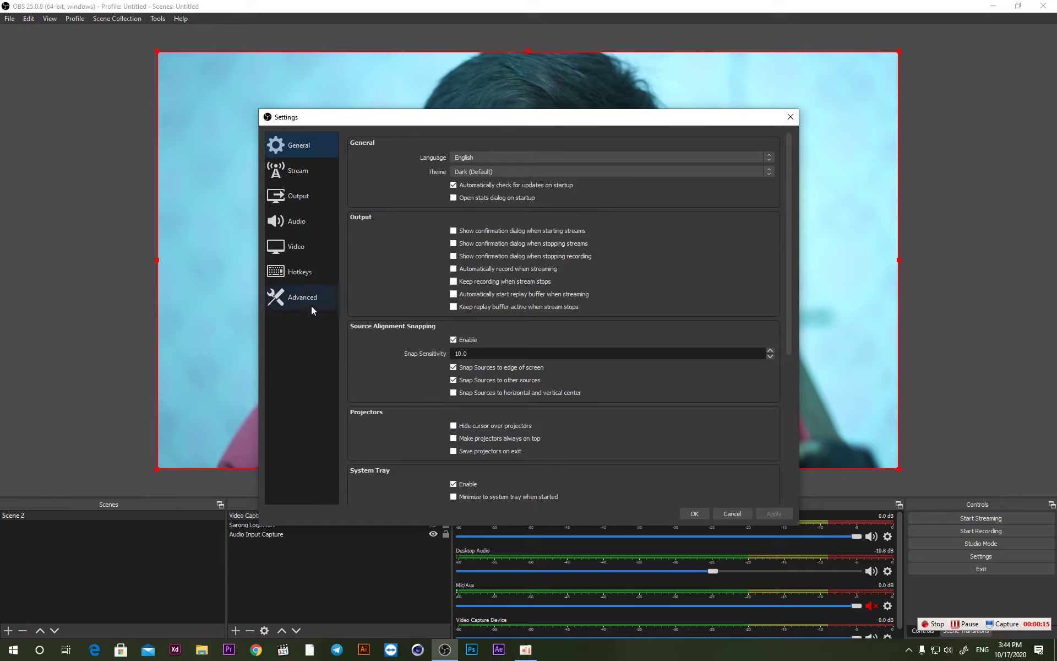
# - Set the base canvas resolution to 1920x1080 and the output resolution to 1280x720 in the video settings
pyautogui.click(296, 242)
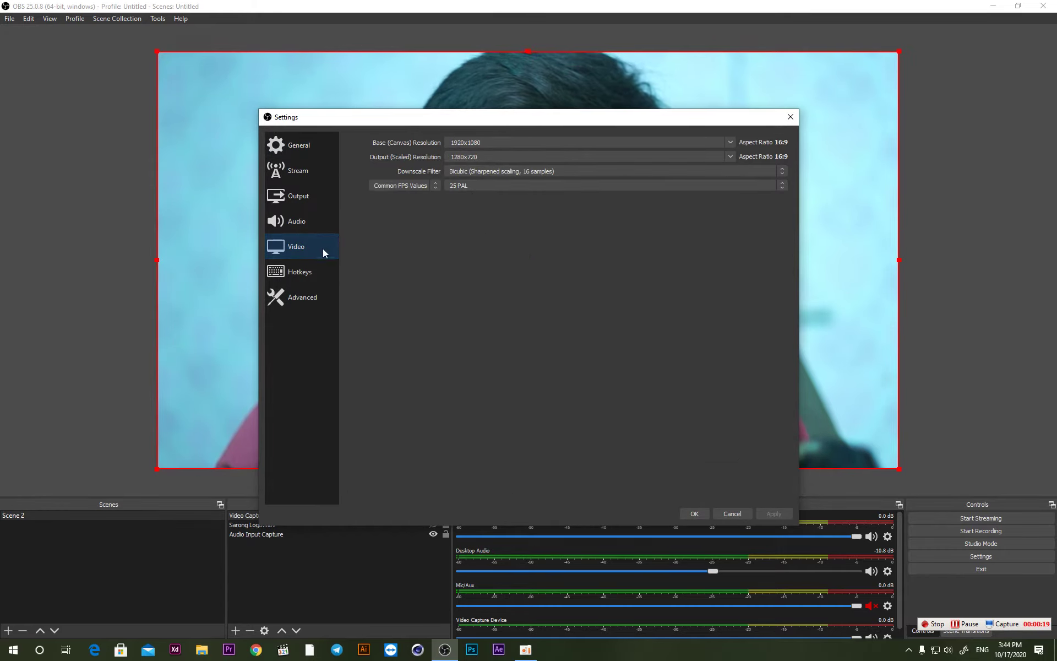
pyautogui.click(726, 142)
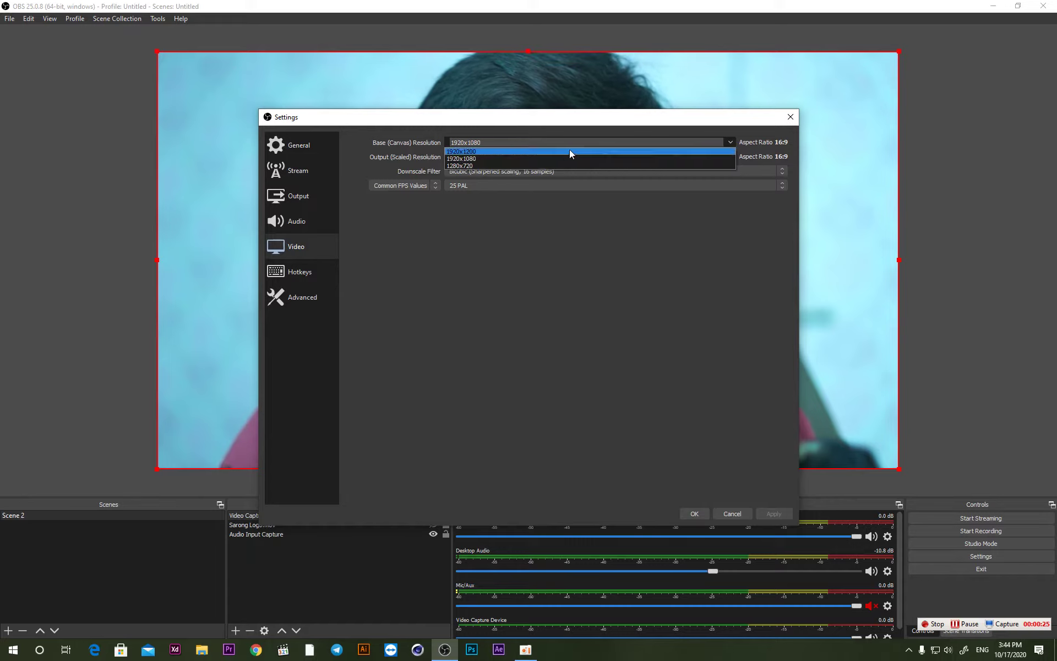
pyautogui.click(480, 159)
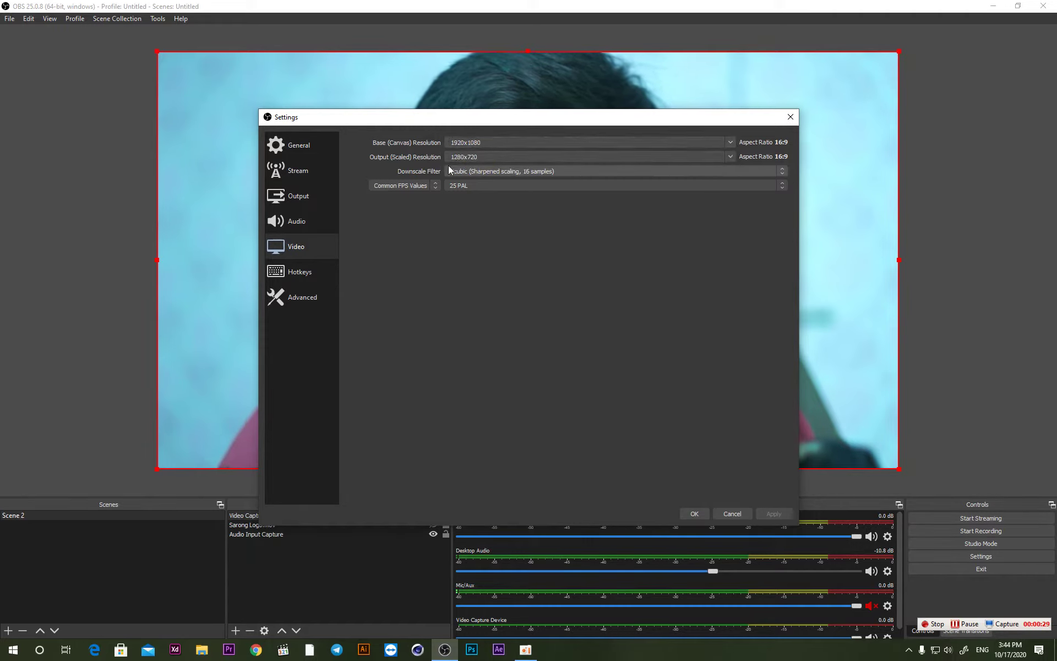
pyautogui.click(731, 157)
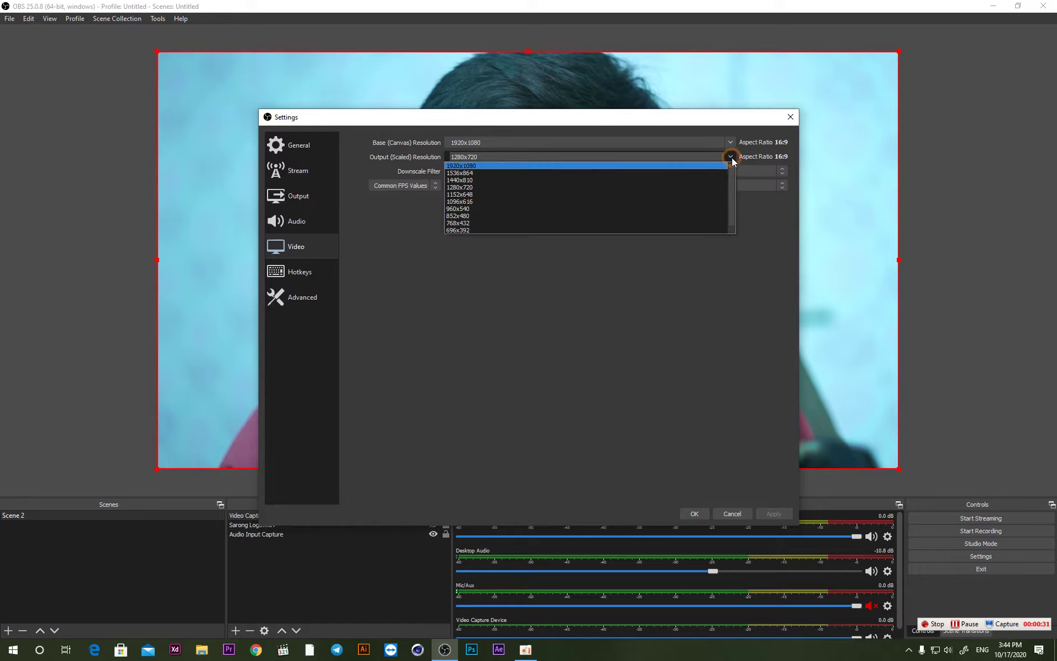
pyautogui.click(466, 188)
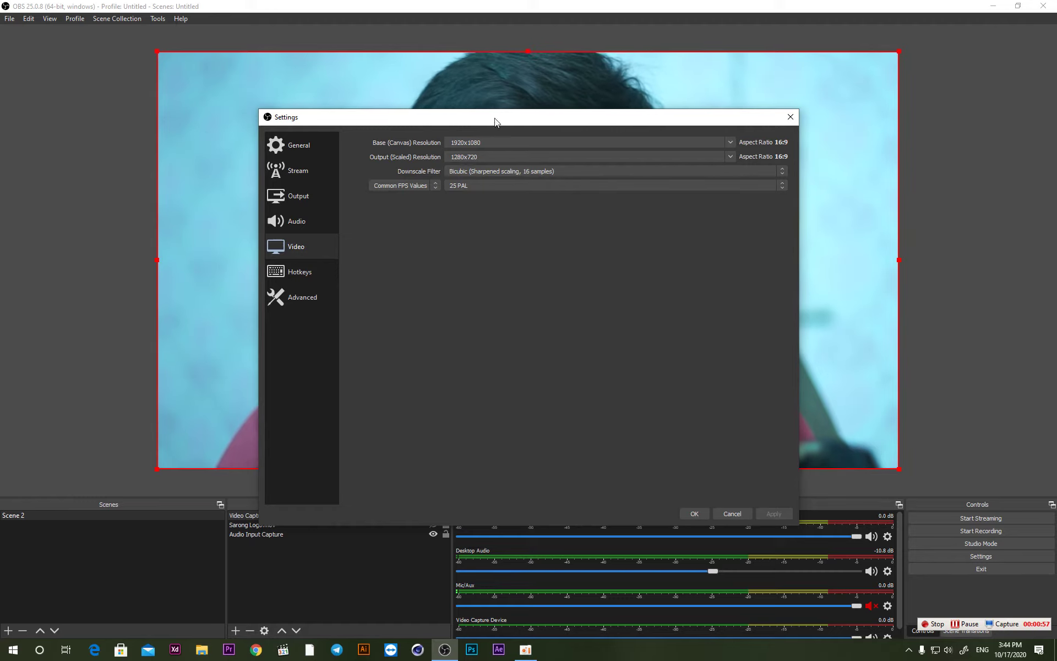
pyautogui.click(693, 514)
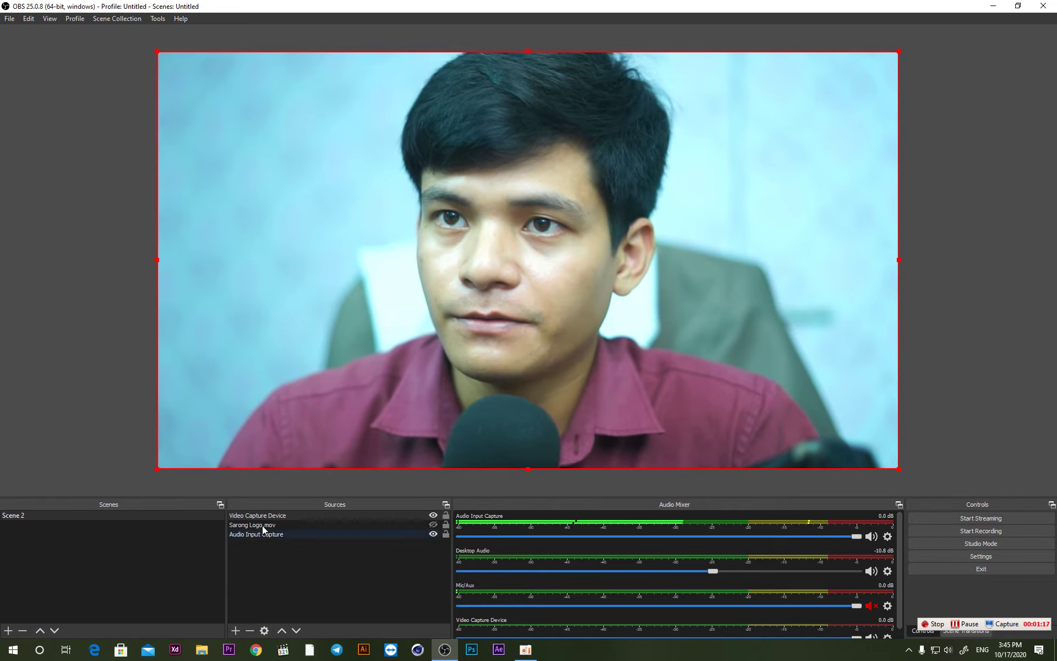
# - Change the base canvas resolution in the video settings to a vertical 1080x1920
pyautogui.click(981, 556)
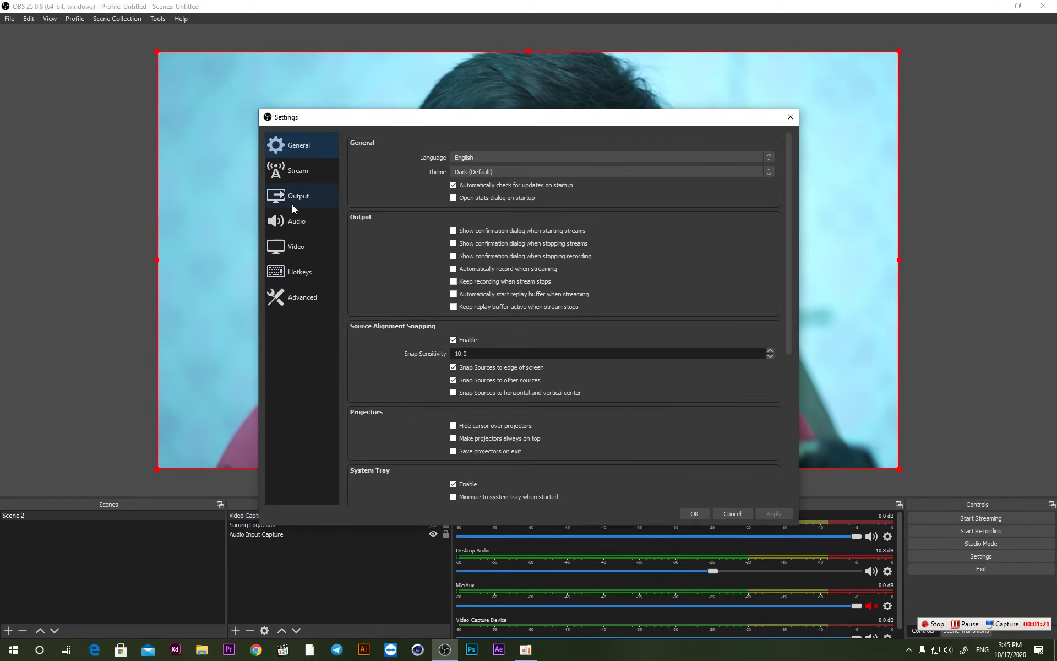
pyautogui.click(291, 252)
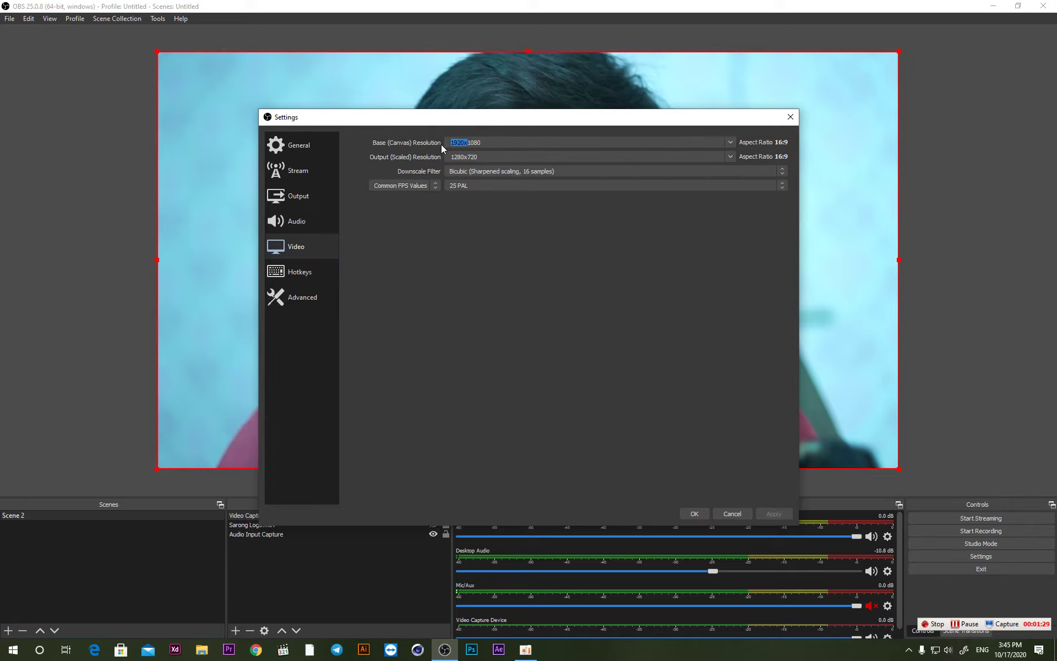
pyautogui.press('BackSpace')
pyautogui.click(494, 145)
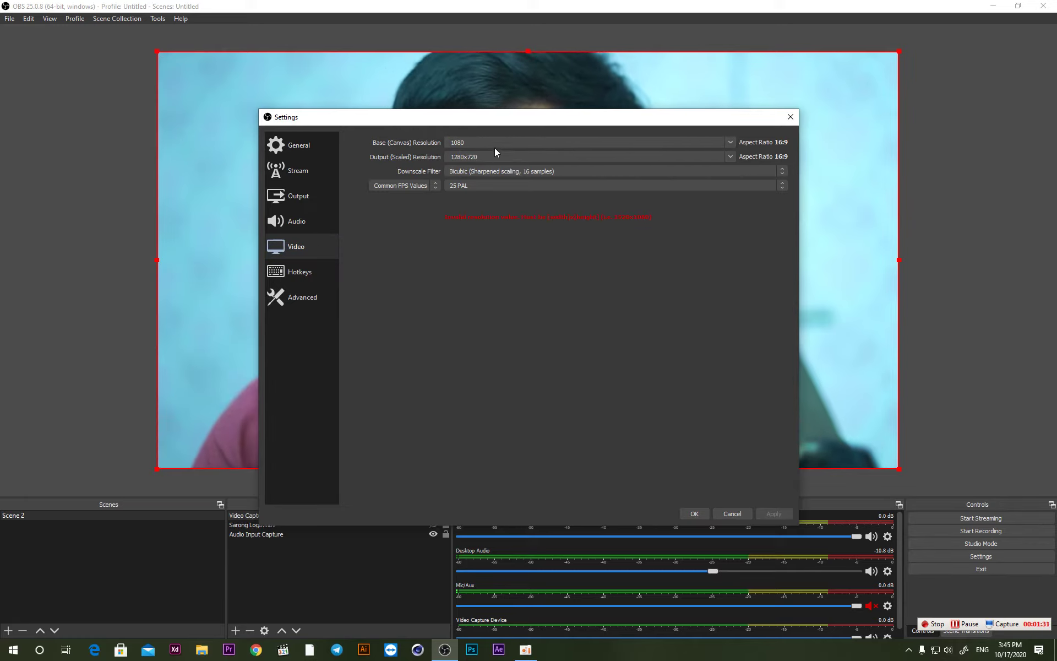
pyautogui.write('x1')
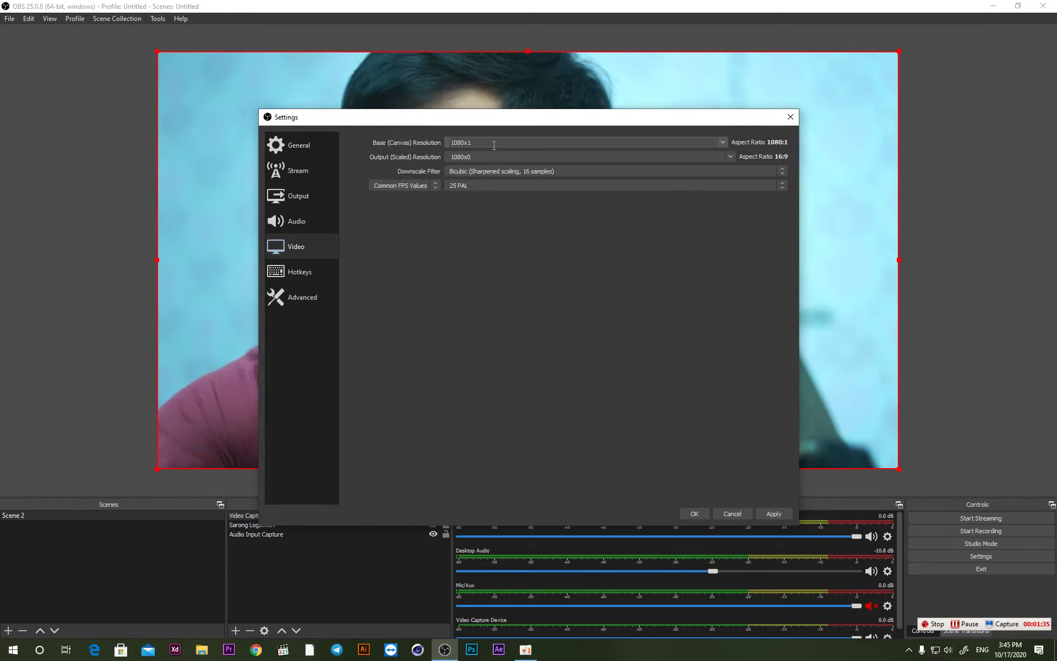
pyautogui.write('920')
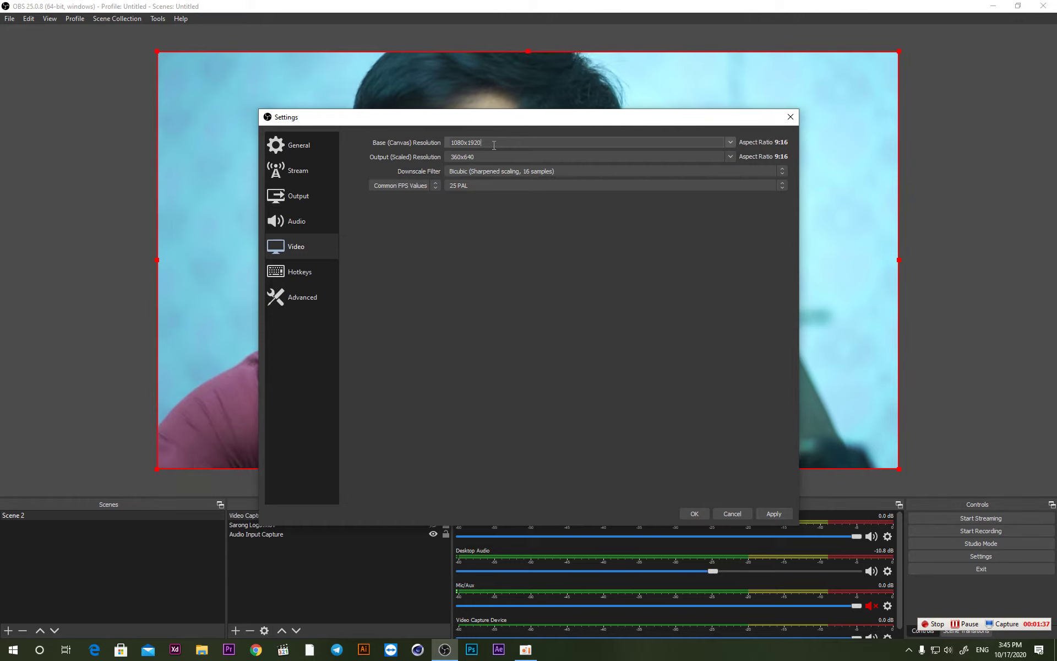
# - Set the output (scaled) resolution to 720x1280 and apply the video settings
pyautogui.click(731, 157)
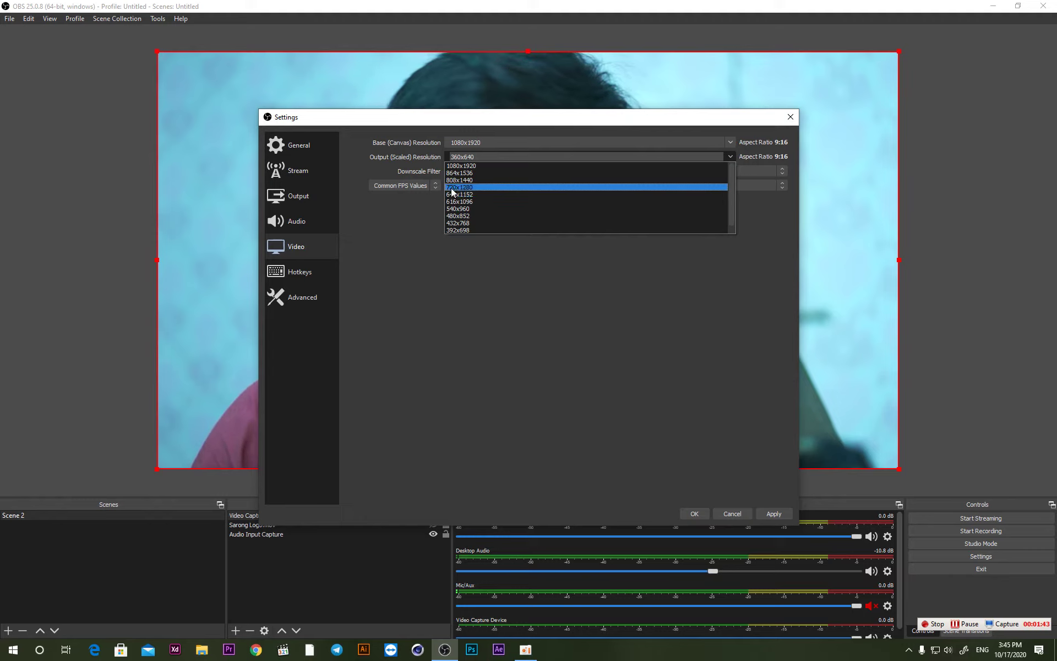
pyautogui.click(478, 188)
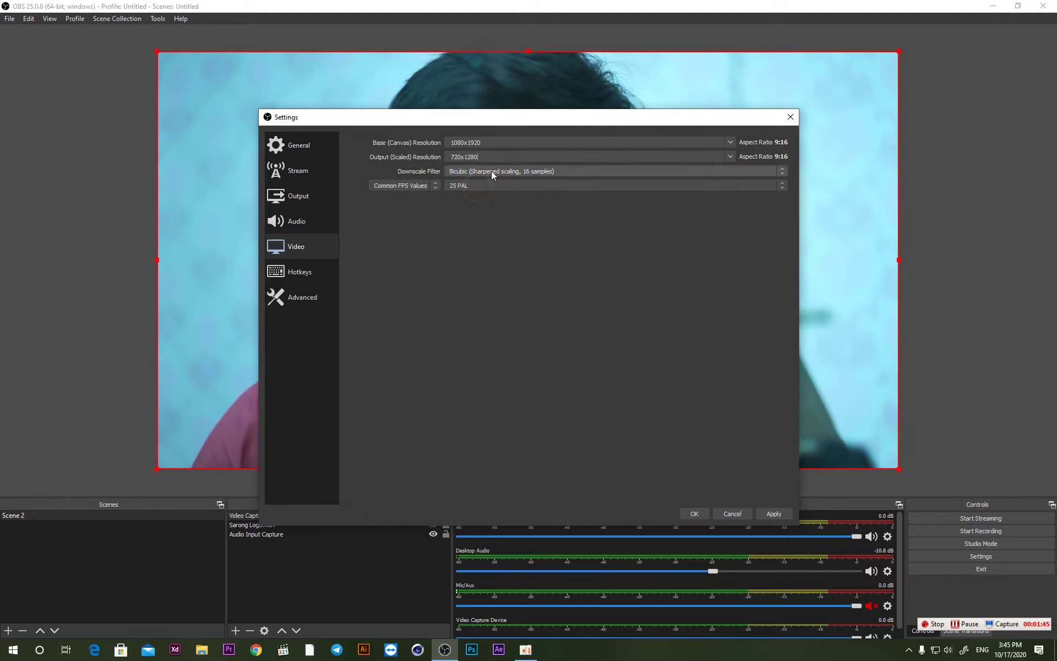
pyautogui.click(772, 514)
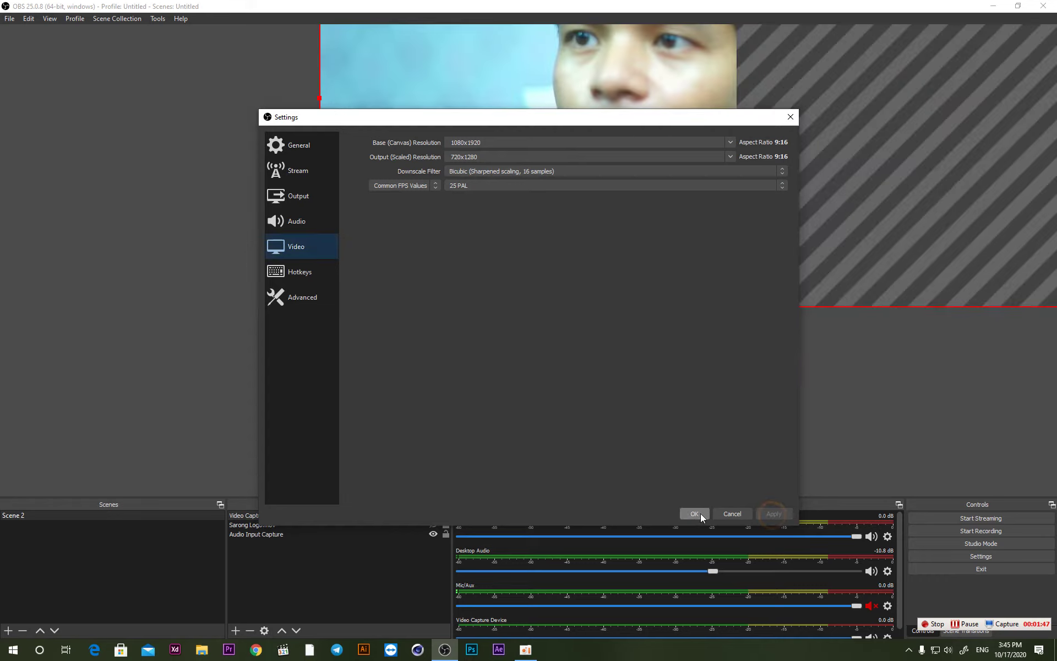
pyautogui.click(695, 513)
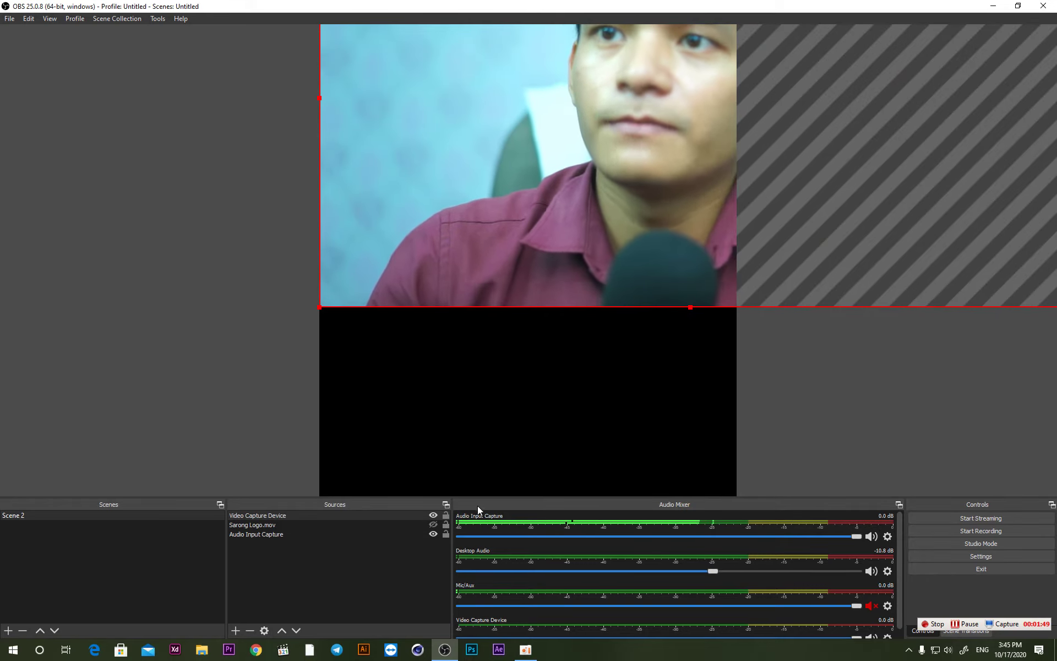
# - Enlarge the preview area and move the video capture source to the middle of the vertical canvas
pyautogui.moveTo(364, 496); pyautogui.dragTo(363, 545)
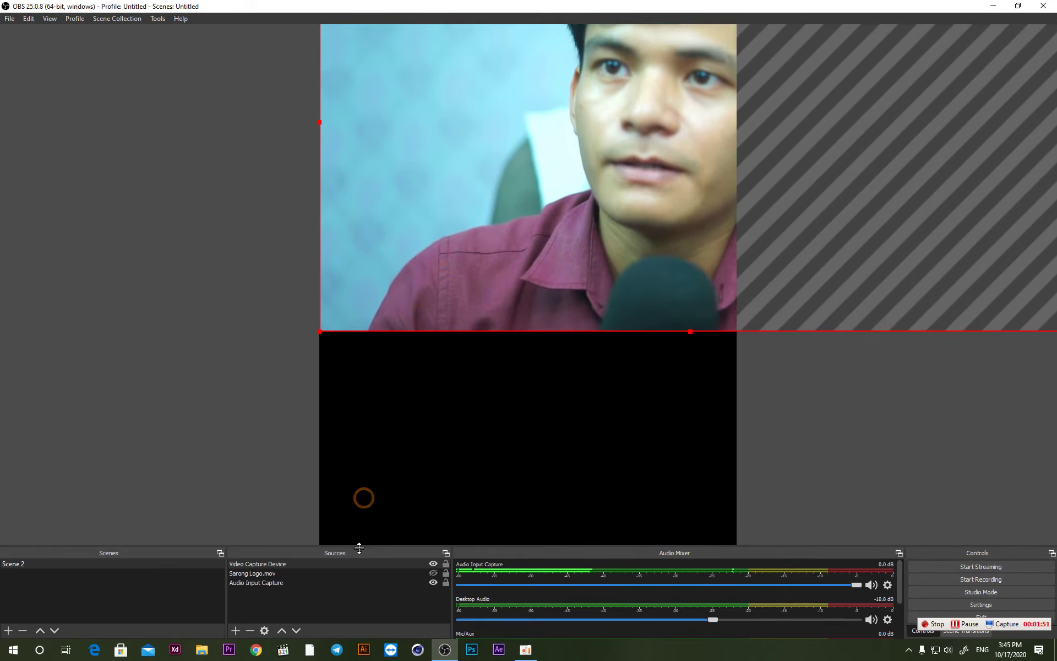
pyautogui.moveTo(640, 157); pyautogui.dragTo(538, 355)
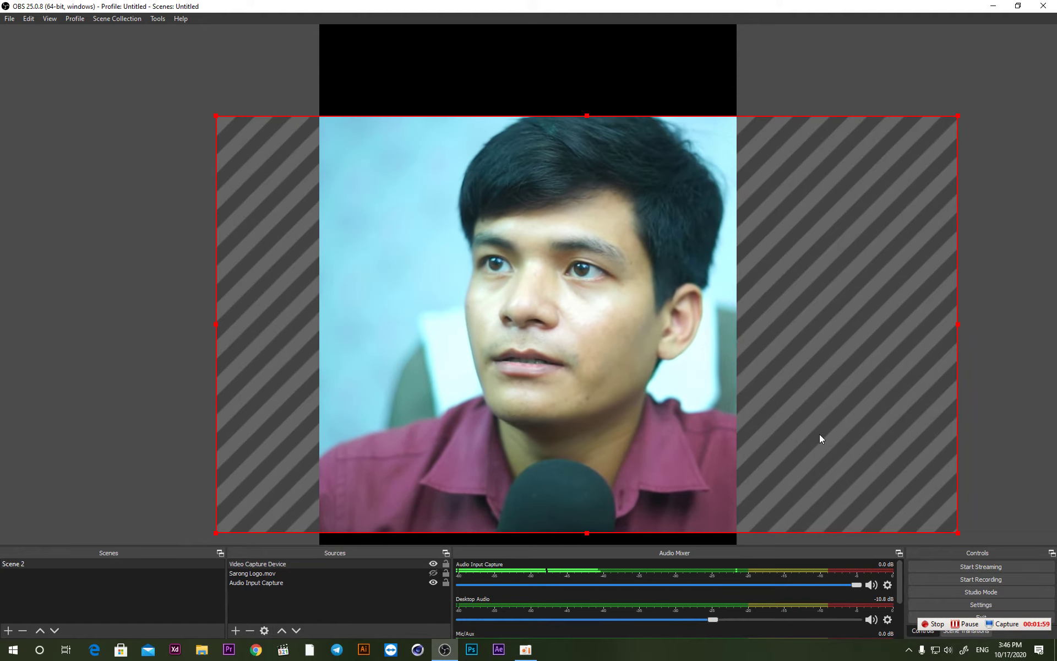
pyautogui.doubleClick(616, 7)
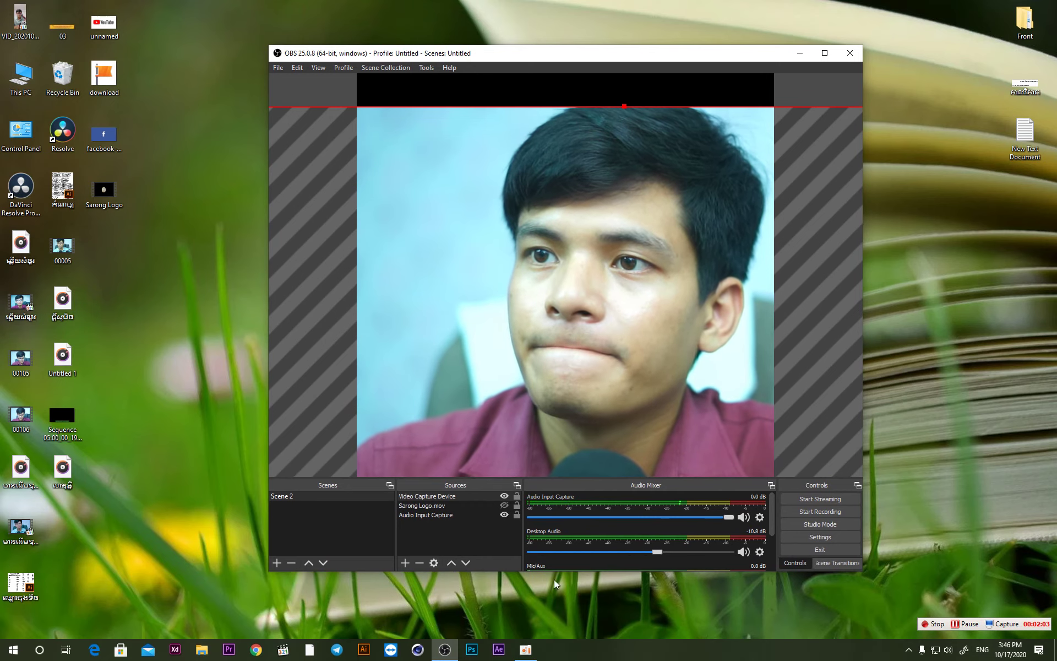
pyautogui.moveTo(554, 574); pyautogui.dragTo(549, 639)
pyautogui.click(824, 13)
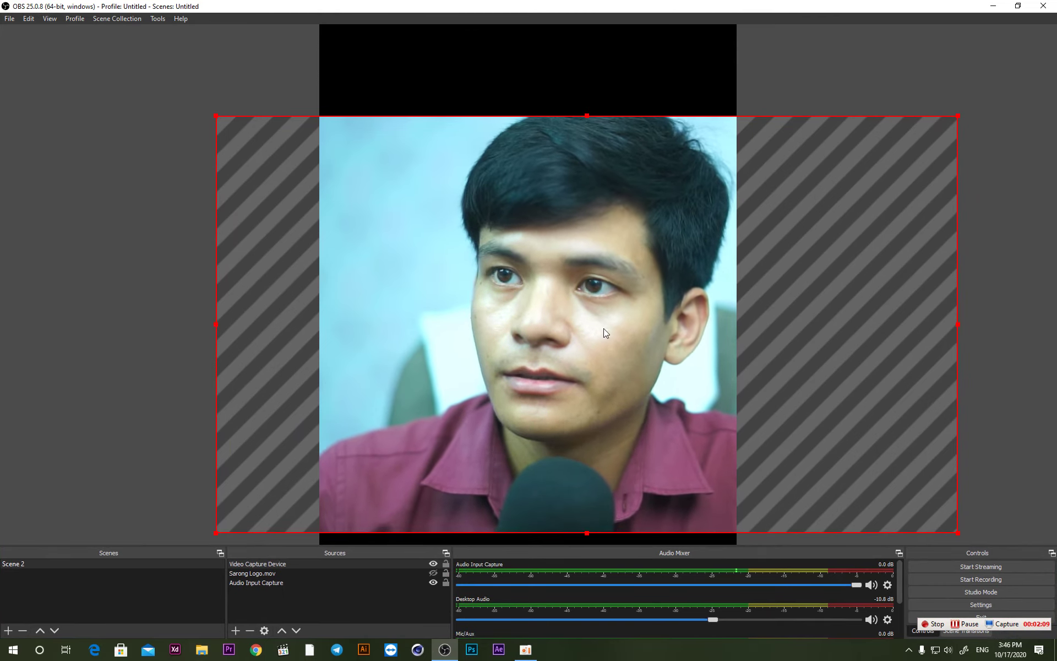
# - Review the canvas and output resolutions in the video settings and close the settings
pyautogui.click(1006, 604)
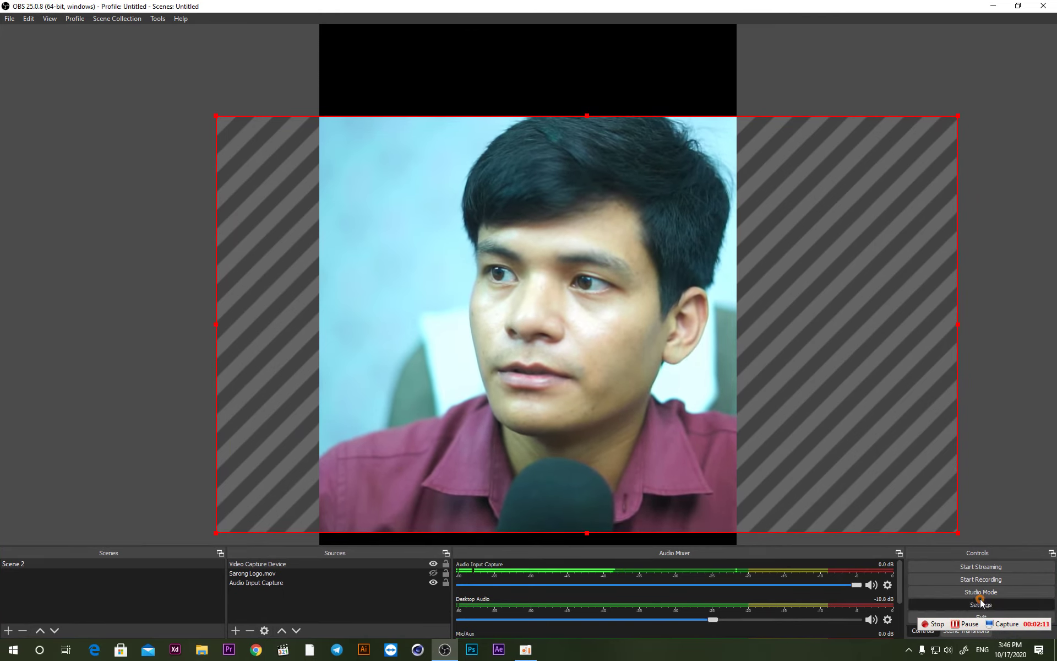
pyautogui.click(305, 209)
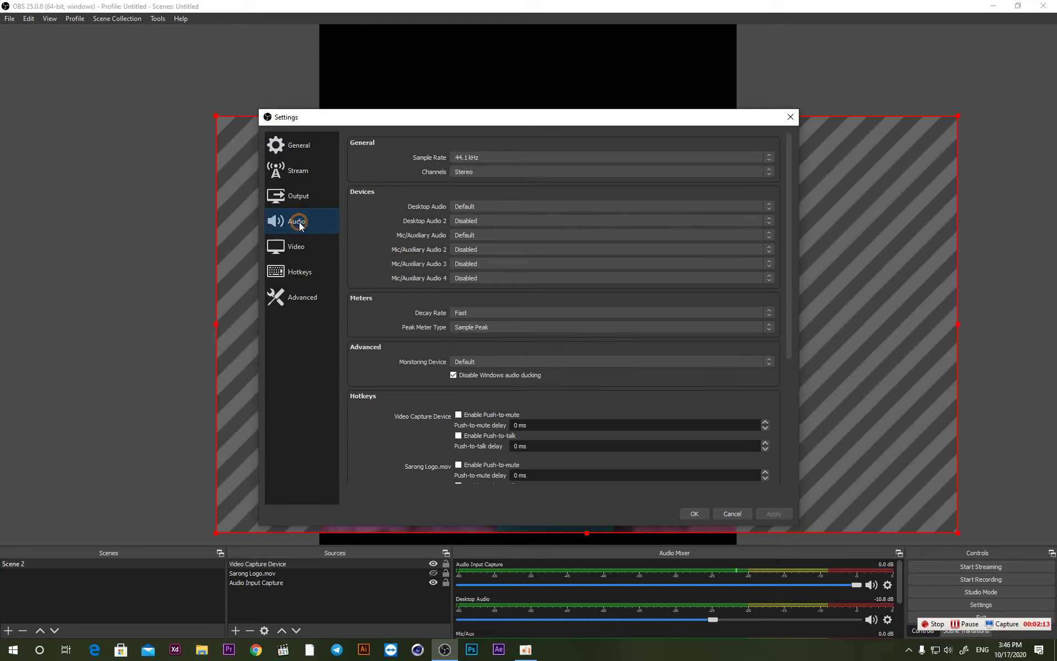
pyautogui.click(300, 199)
pyautogui.click(301, 254)
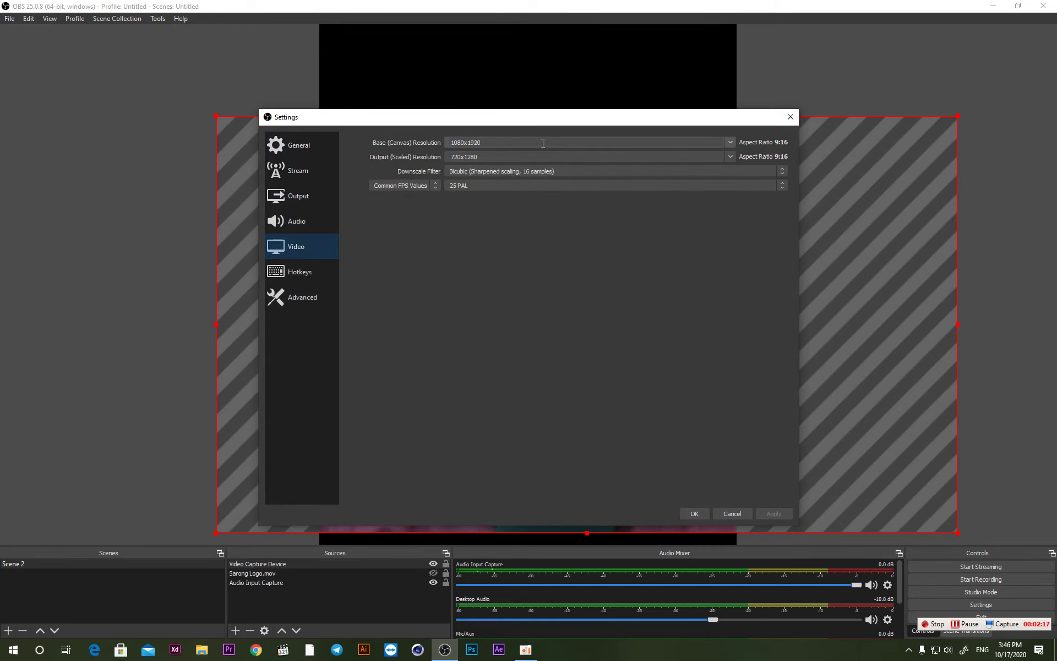
pyautogui.click(695, 513)
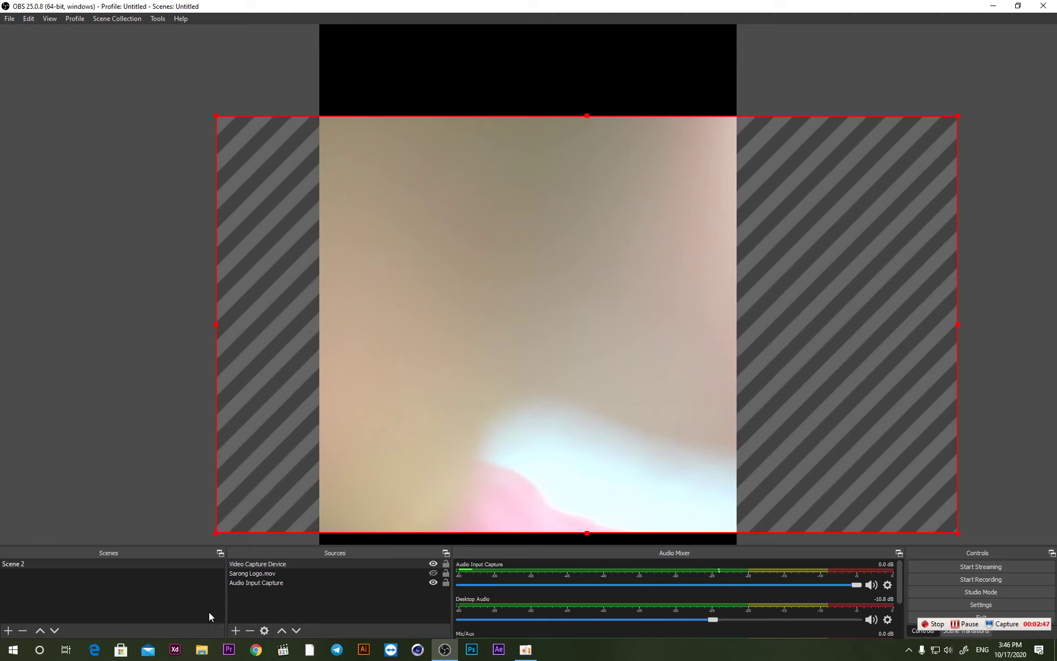
# - Remove the Video Capture Device source and add a new one using the USB Video device with its default properties
pyautogui.press('Delete')
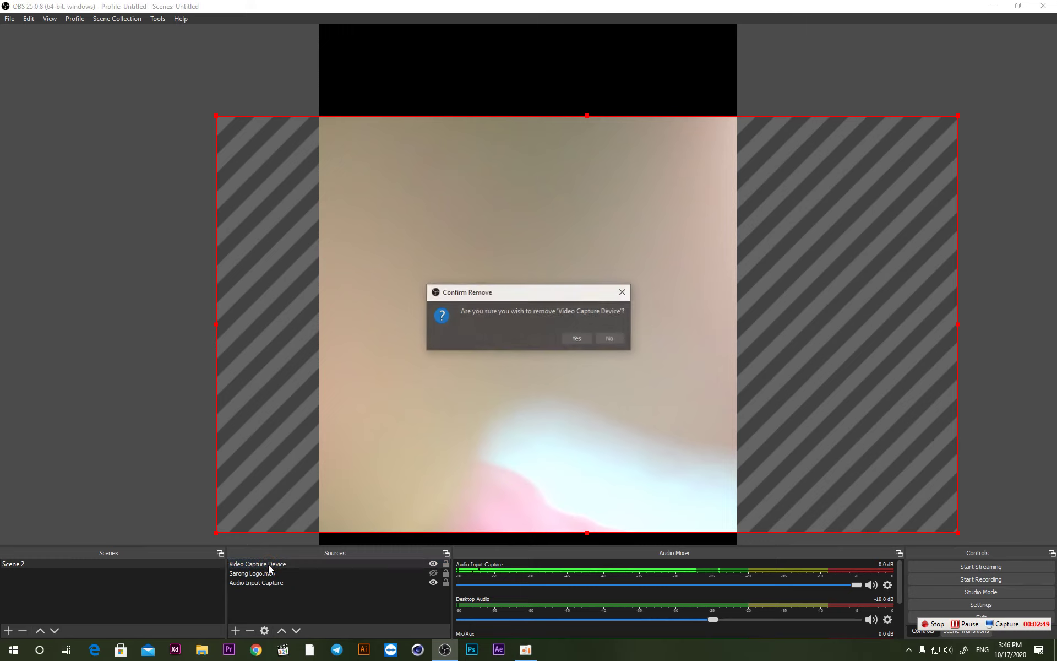
pyautogui.click(577, 339)
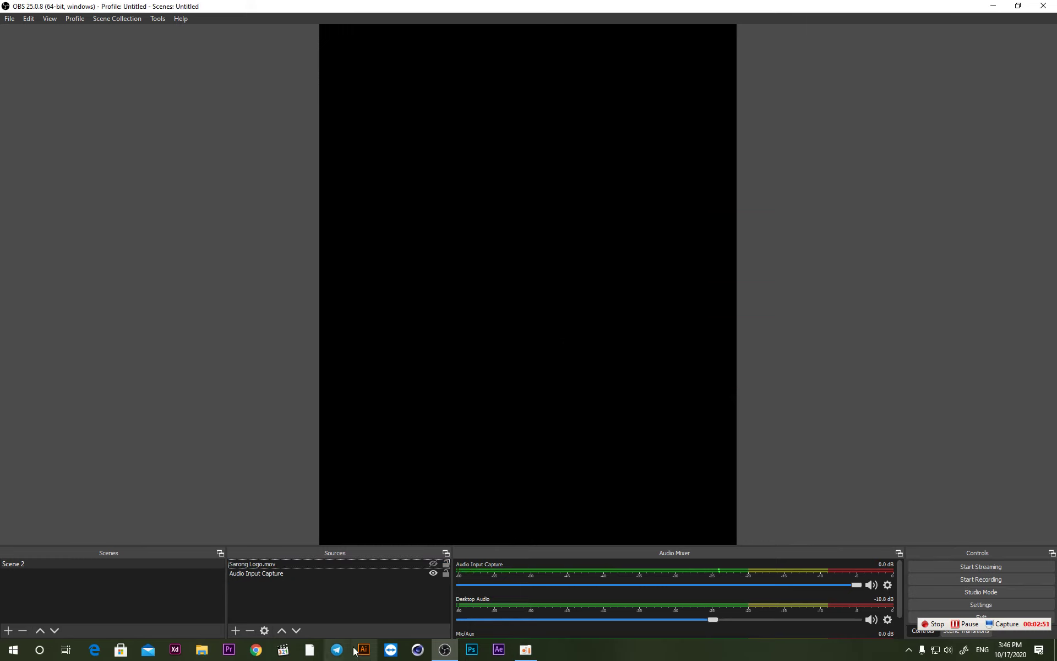
pyautogui.click(234, 631)
pyautogui.click(256, 577)
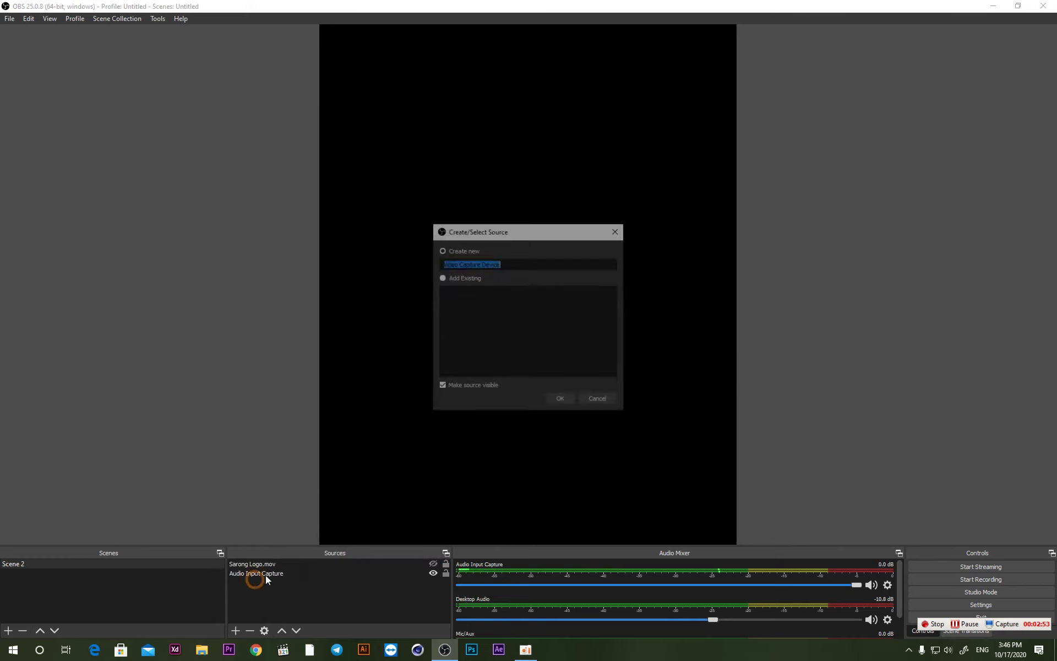
pyautogui.click(559, 400)
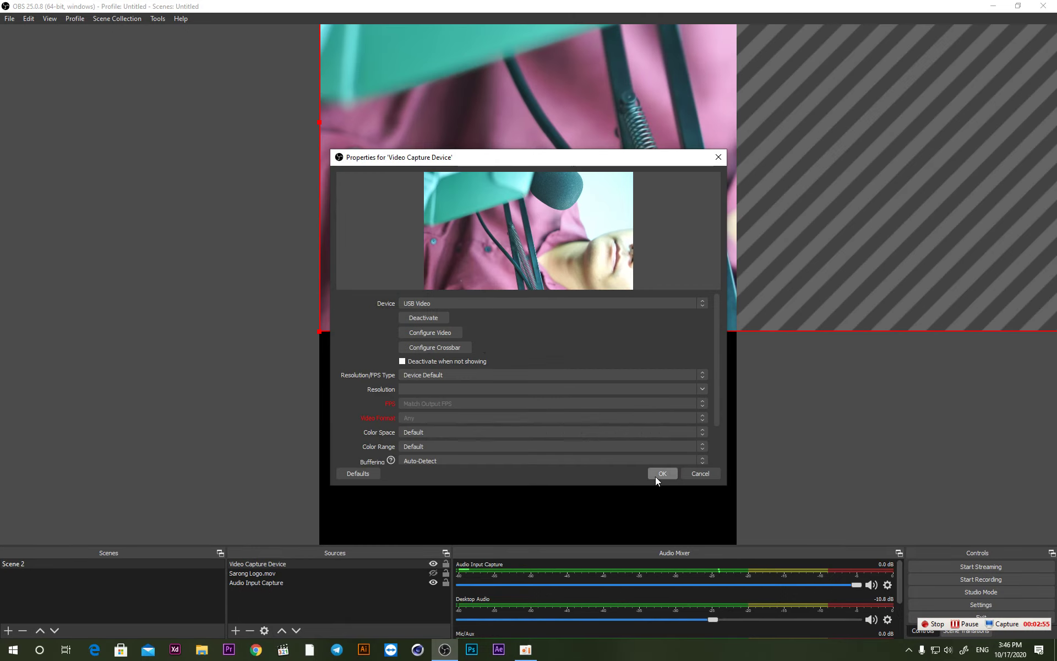
pyautogui.click(658, 477)
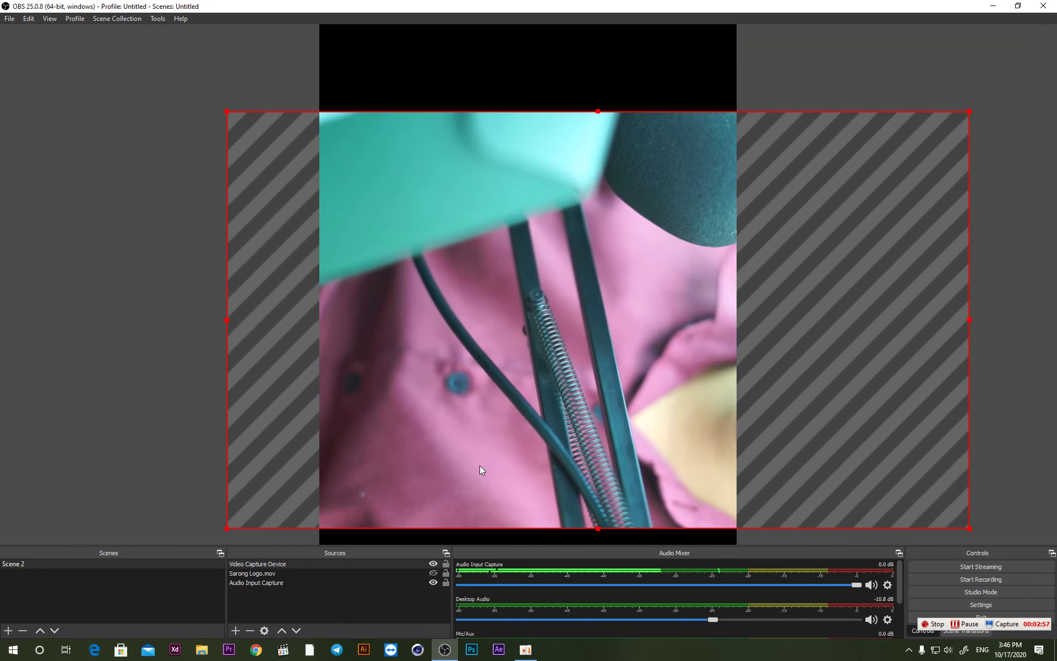
# - Rotate the video capture source 90 degrees clockwise and reposition it to fill the vertical canvas
pyautogui.moveTo(480, 464); pyautogui.dragTo(468, 443)
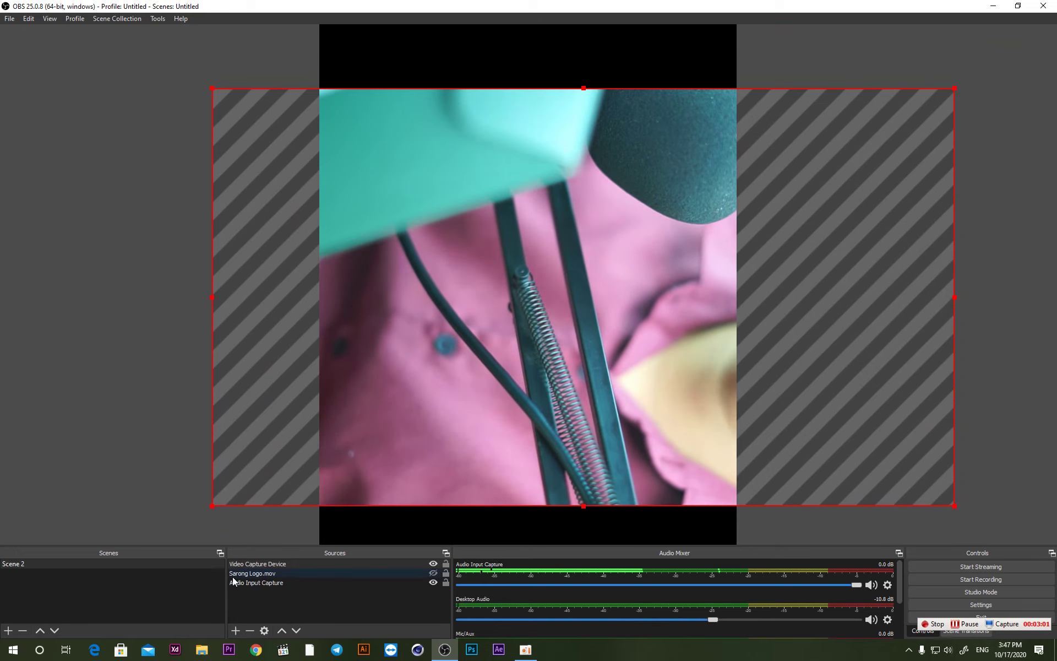
pyautogui.rightClick(242, 564)
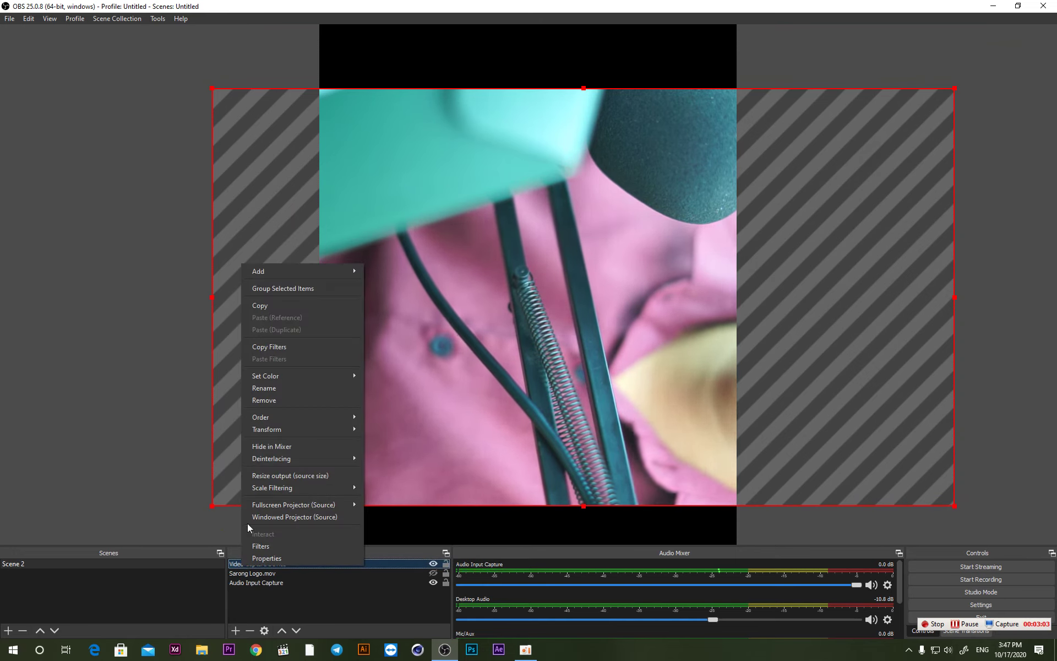
pyautogui.moveTo(272, 431)
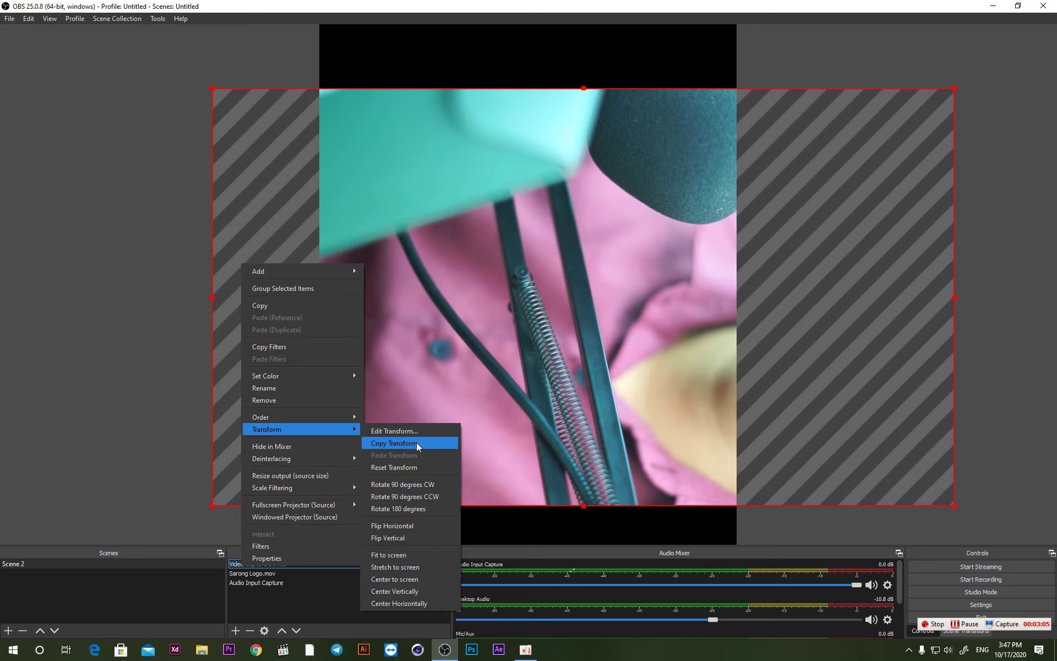
pyautogui.click(419, 488)
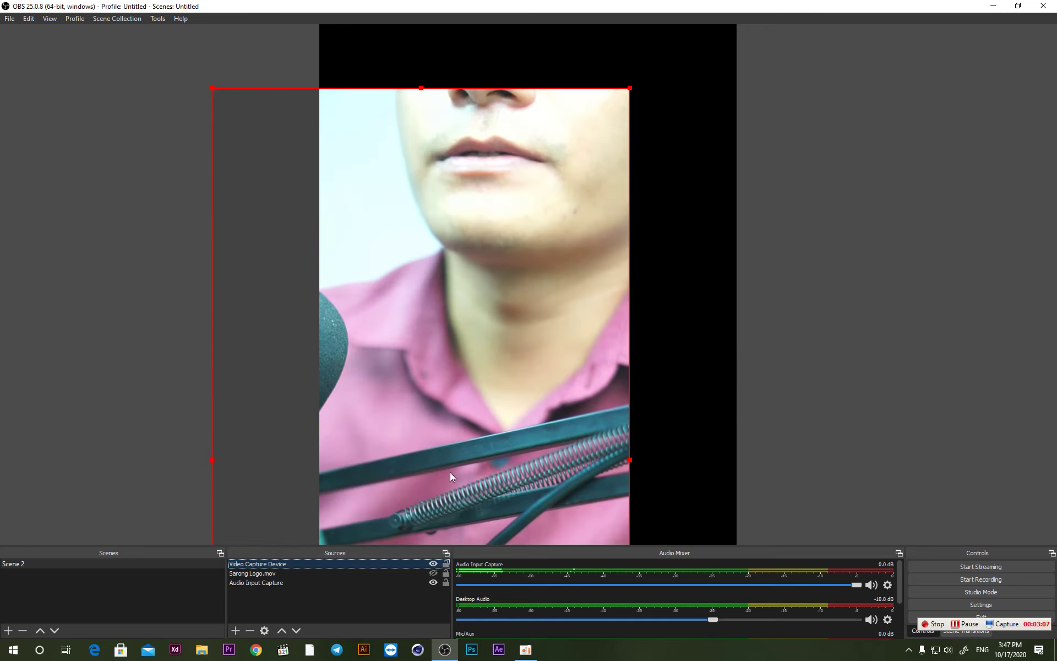
pyautogui.moveTo(537, 395); pyautogui.dragTo(600, 401)
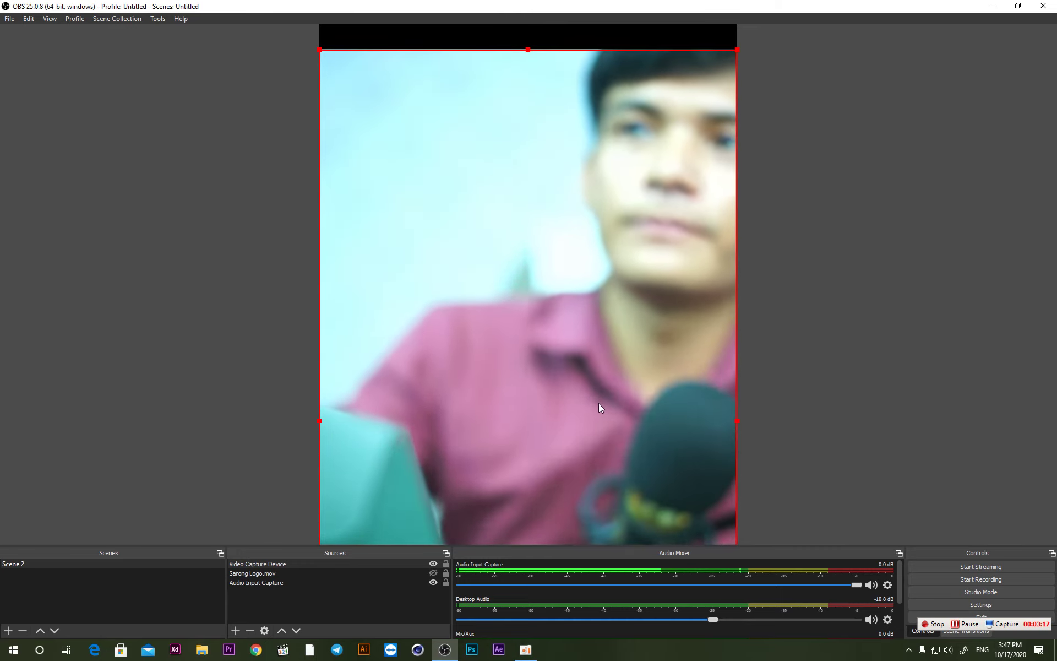
pyautogui.moveTo(555, 388); pyautogui.dragTo(603, 343)
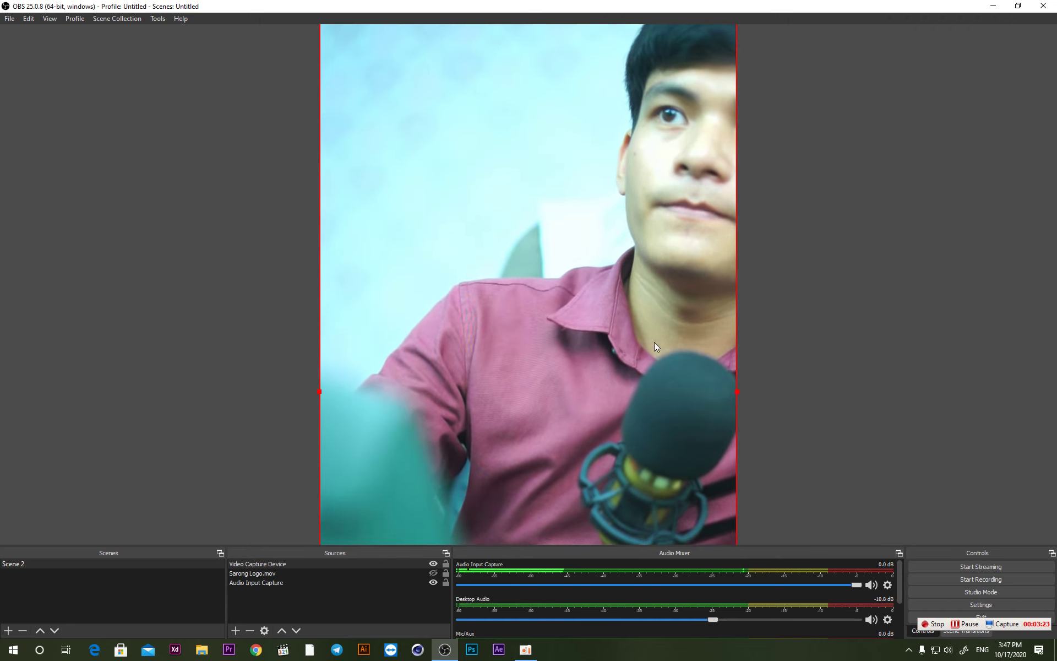